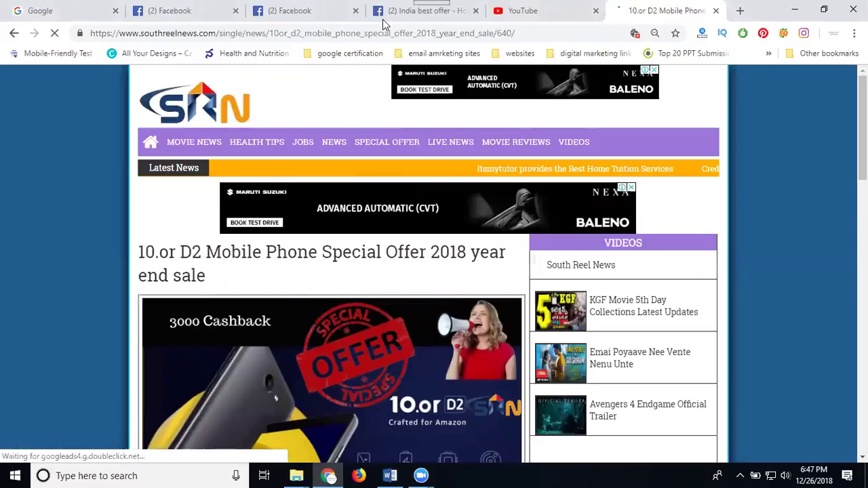
Start a new offer on the India best offer Facebook page and add the 3000 Cashback image from Downloads as its photo.
{"action": "left_click", "coordinate": [384, 12]}
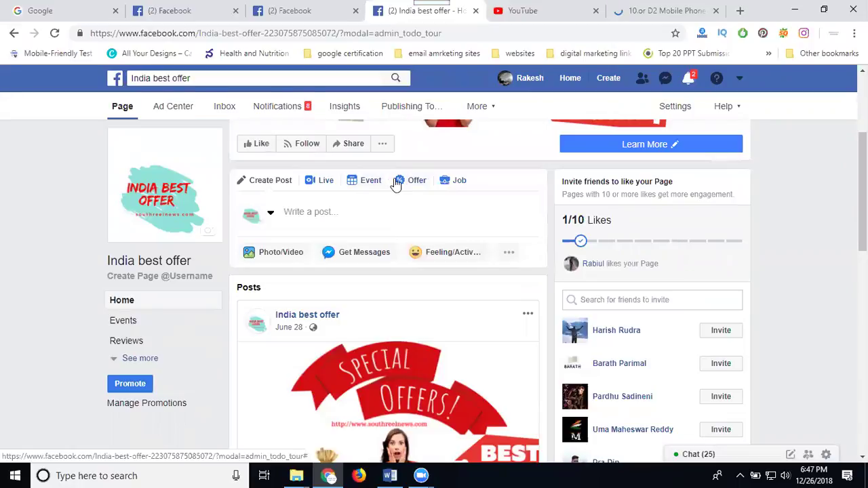
{"action": "left_click", "coordinate": [405, 185]}
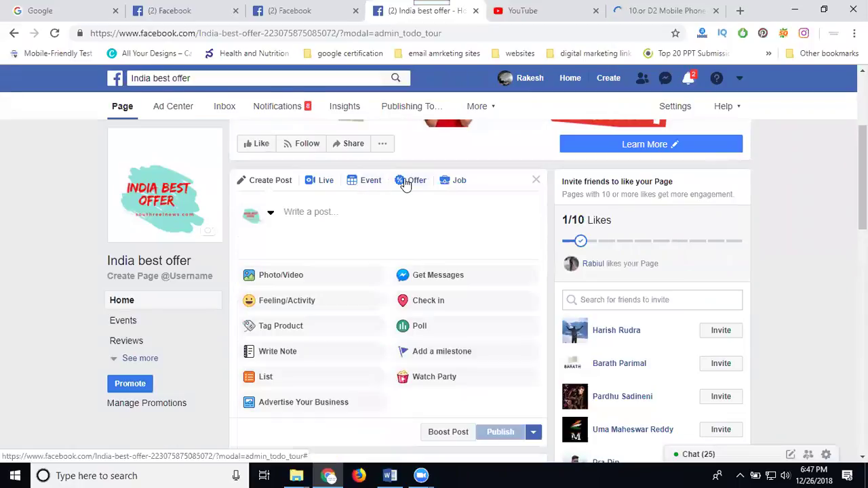
{"action": "left_click", "coordinate": [405, 183]}
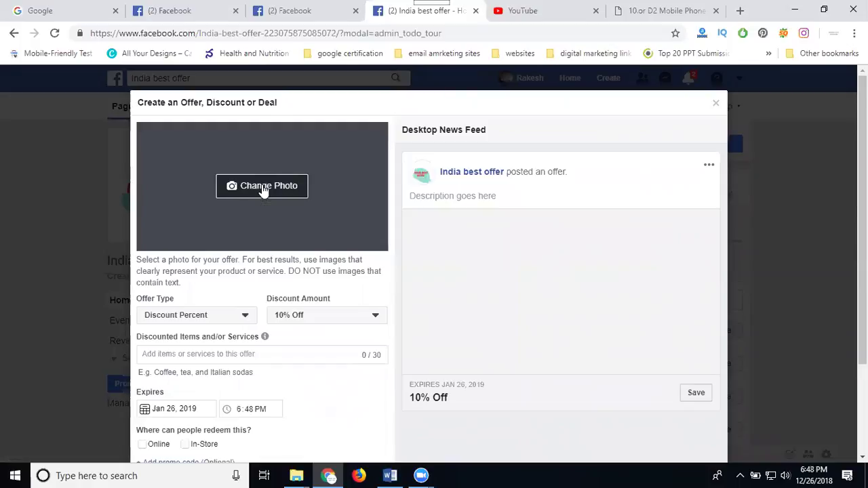
{"action": "left_click", "coordinate": [262, 188]}
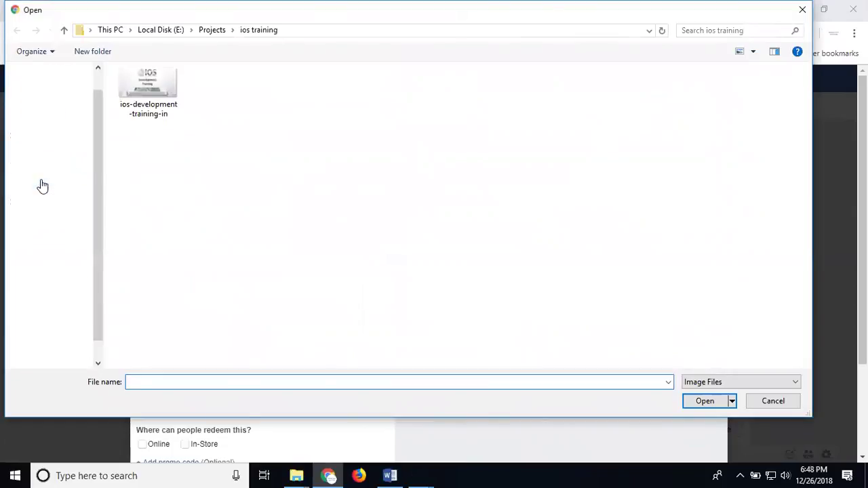
{"action": "left_click", "coordinate": [49, 216]}
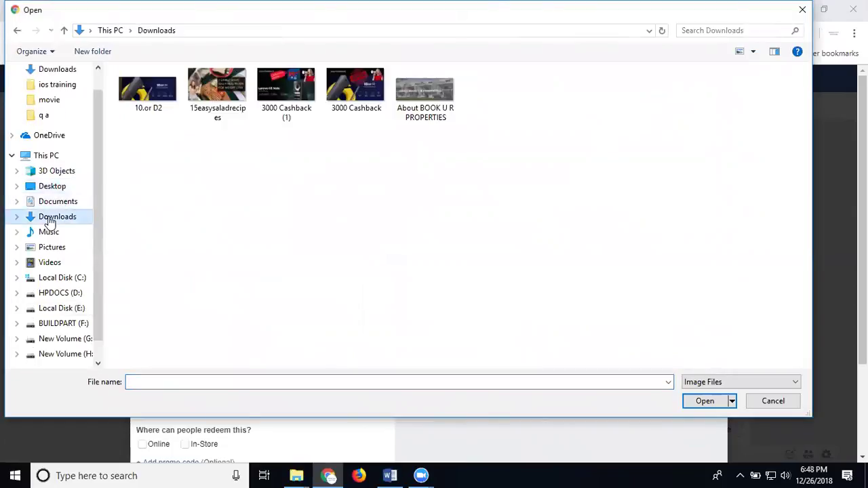
{"action": "double_click", "coordinate": [699, 117]}
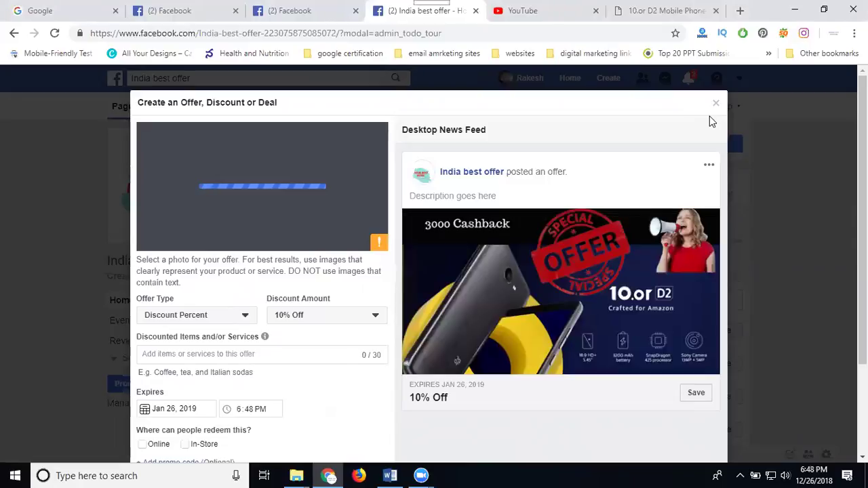
Set the offer type to Discount Amount with a discount of ₹3000.
{"action": "left_click", "coordinate": [199, 317]}
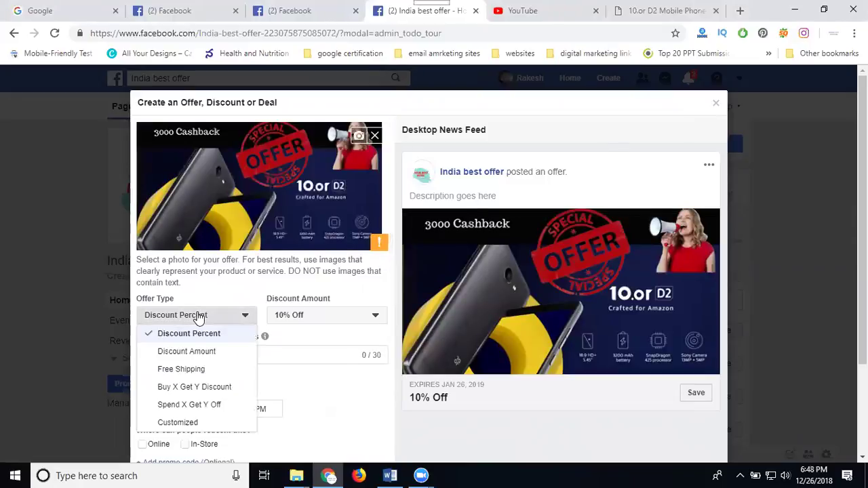
{"action": "left_click", "coordinate": [189, 353]}
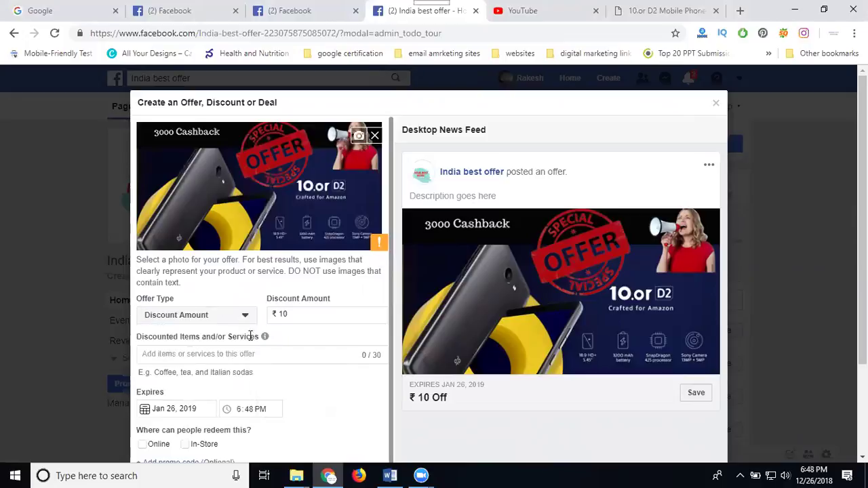
{"action": "double_click", "coordinate": [295, 312]}
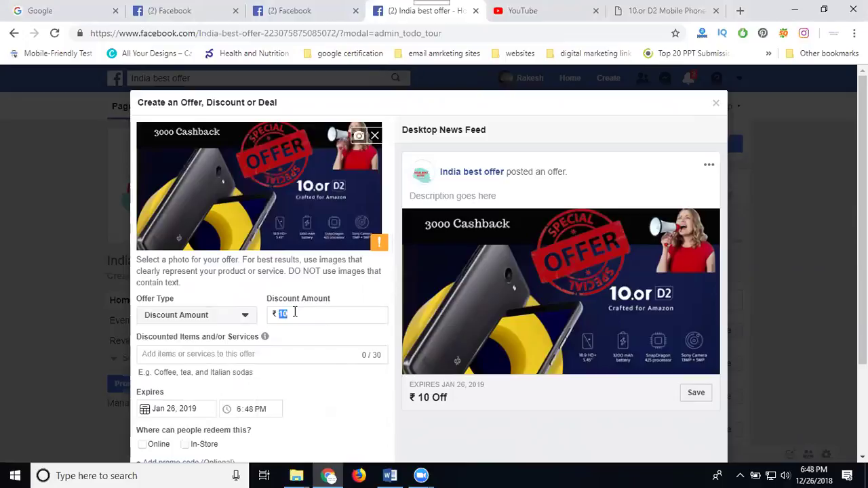
{"action": "type", "text": "3000"}
Set the offer to expire on December 31, 2018 and make it redeemable online.
{"action": "scroll", "coordinate": [360, 286], "scroll_direction": "down", "scroll_amount": 1}
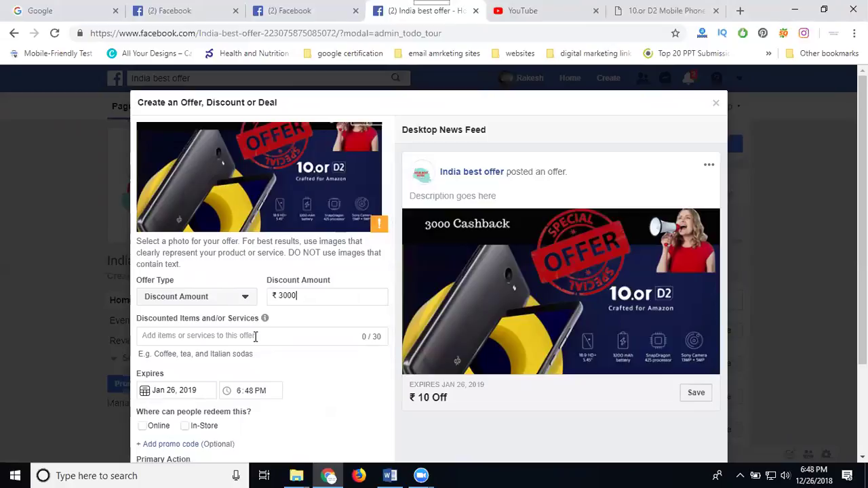
{"action": "left_click", "coordinate": [176, 392]}
{"action": "left_click", "coordinate": [232, 351]}
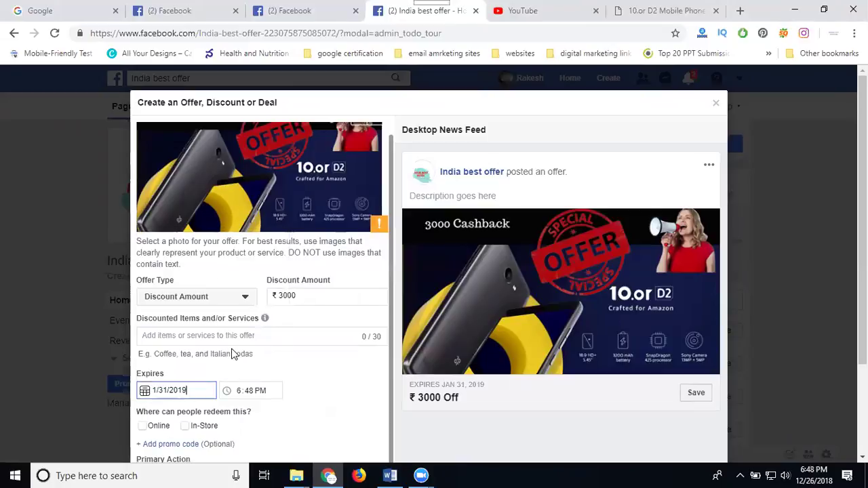
{"action": "left_click", "coordinate": [170, 391]}
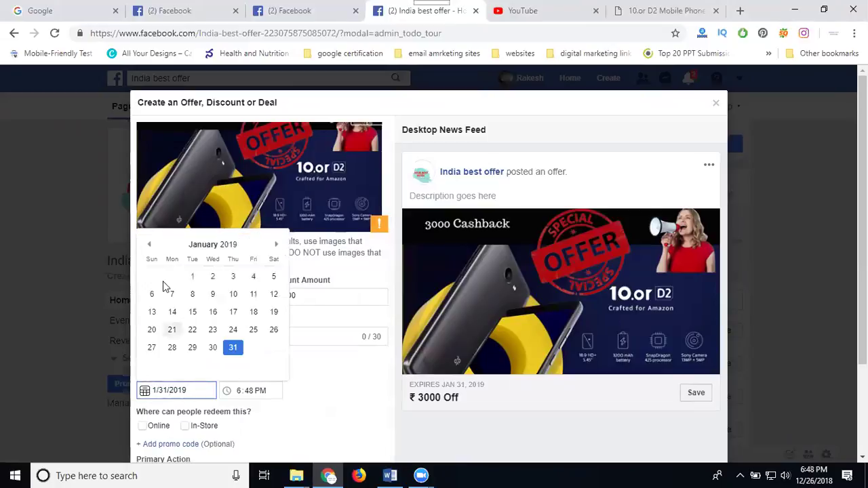
{"action": "left_click", "coordinate": [151, 247]}
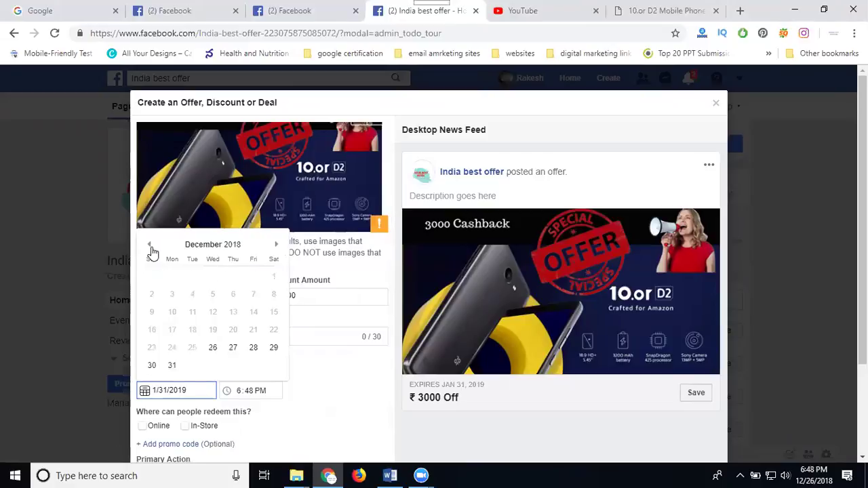
{"action": "left_click", "coordinate": [173, 366]}
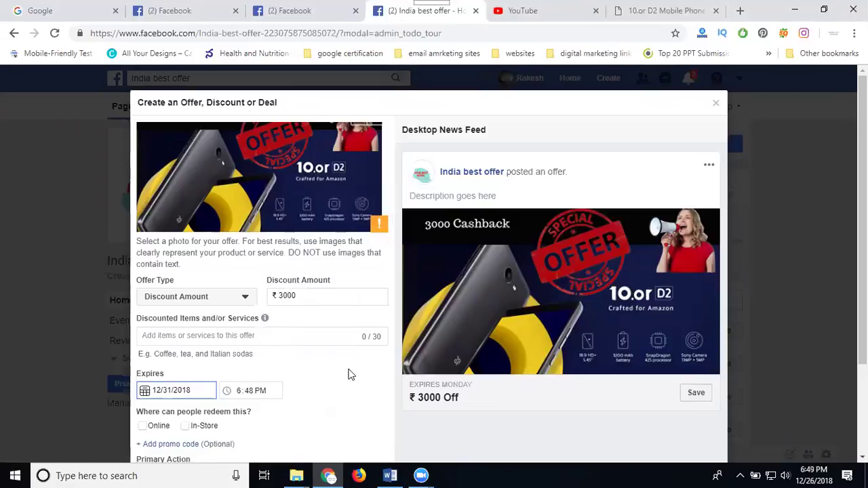
{"action": "left_click", "coordinate": [143, 428]}
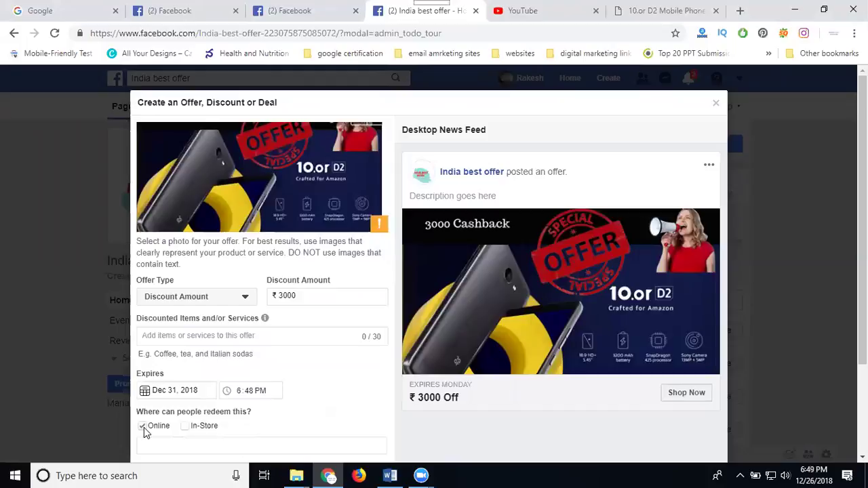
Copy the headline of the 10.or D2 article on southreelnews.com and return to the offer form.
{"action": "left_click", "coordinate": [639, 14]}
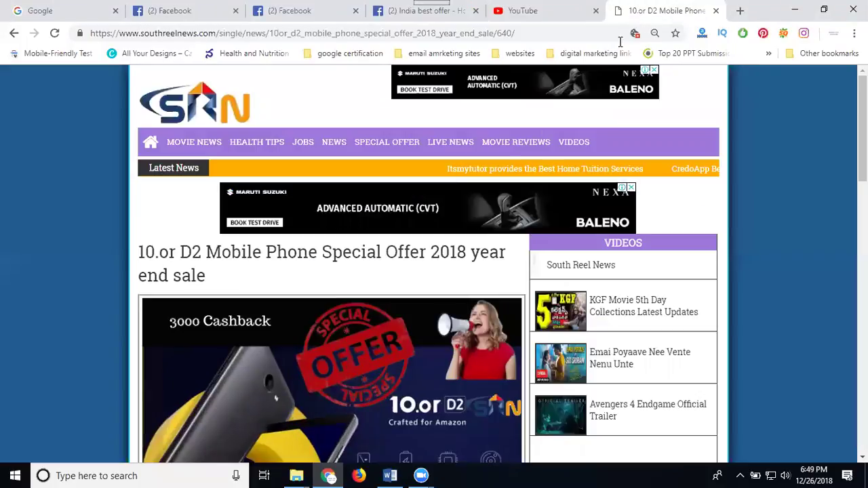
{"action": "triple_click", "coordinate": [352, 252]}
{"action": "key", "text": "ctrl+c"}
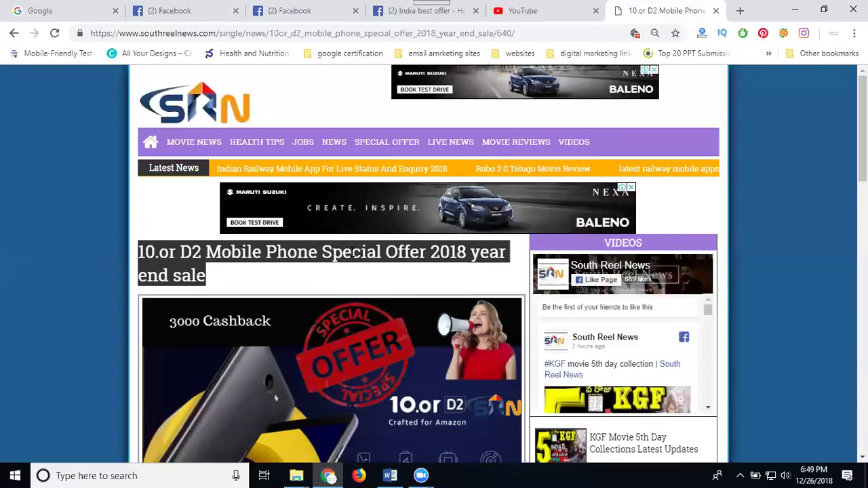
{"action": "left_click", "coordinate": [405, 13]}
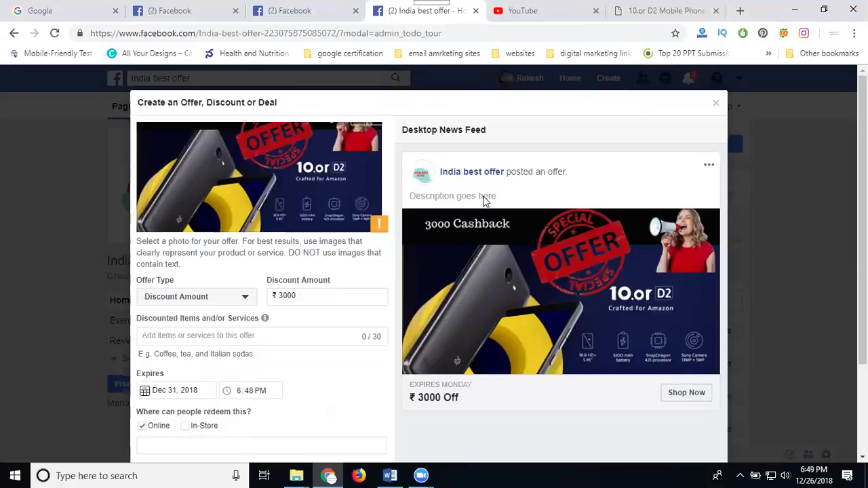
Enter "10.or D2 Mobile Phone Offer" as the discounted item.
{"action": "scroll", "coordinate": [484, 218], "scroll_direction": "down", "scroll_amount": 2}
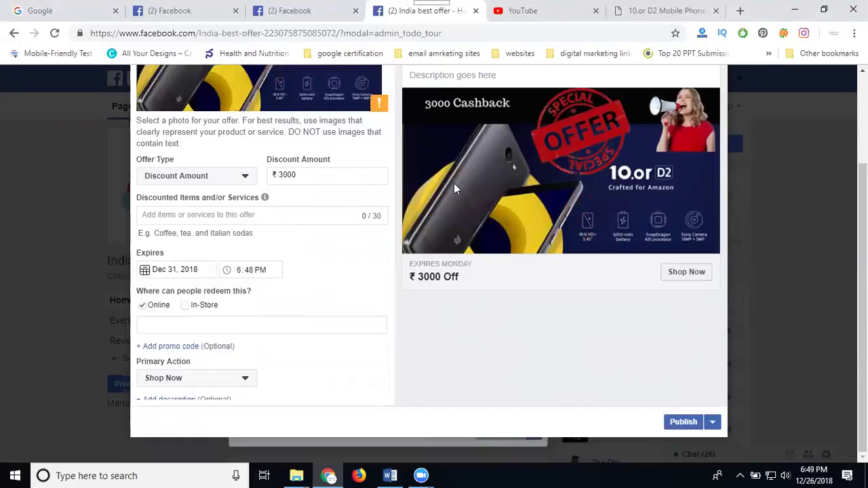
{"action": "scroll", "coordinate": [468, 200], "scroll_direction": "up", "scroll_amount": 2}
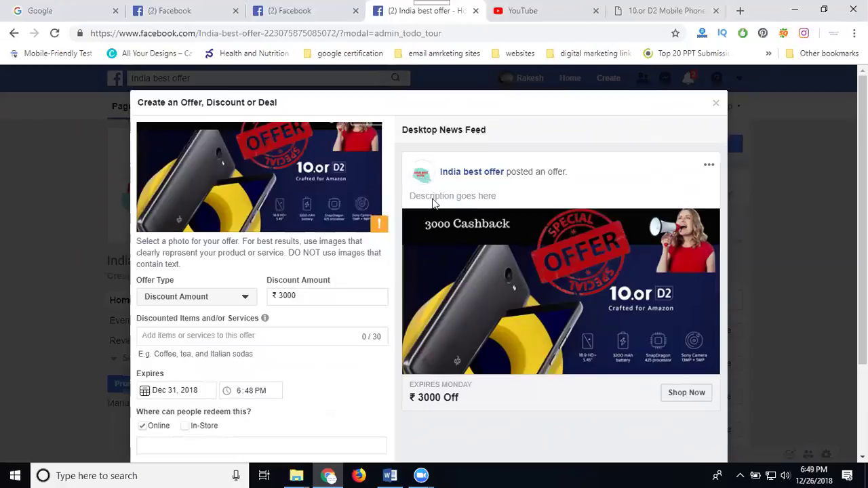
{"action": "left_click", "coordinate": [237, 332]}
{"action": "type", "text": "10.or D2 Mobile Phone Special"}
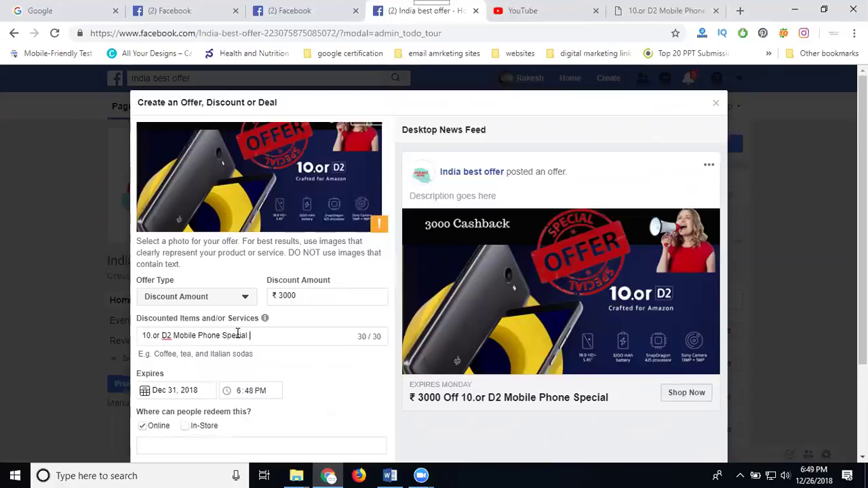
{"action": "double_click", "coordinate": [236, 335]}
{"action": "type", "text": "Offer"}
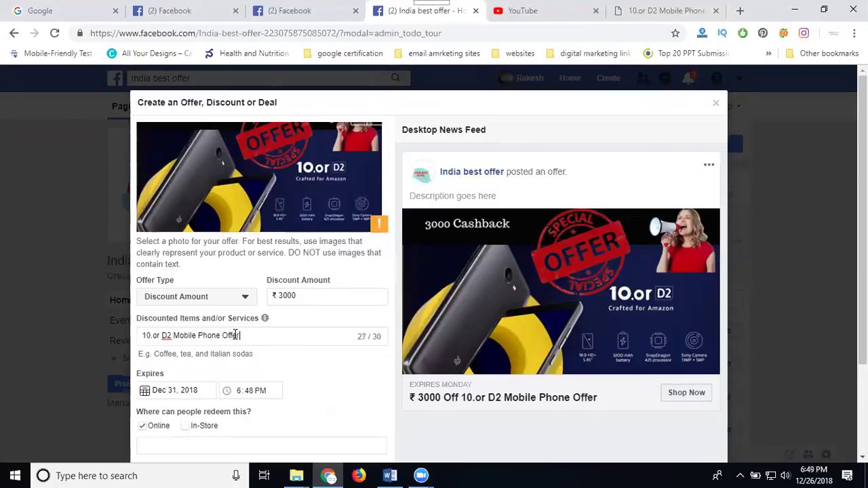
Add the copied headline "10.or D2 Mobile Phone Special Offer 2018 year end sale" as the offer description.
{"action": "scroll", "coordinate": [403, 317], "scroll_direction": "down", "scroll_amount": 1}
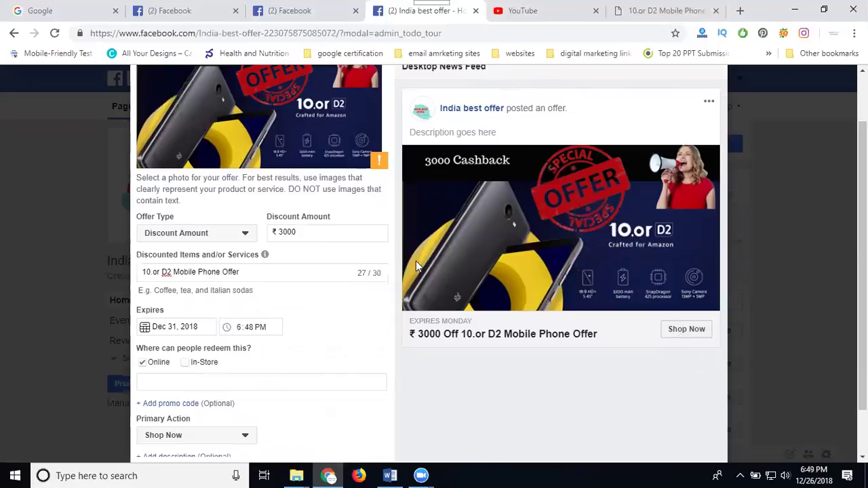
{"action": "scroll", "coordinate": [416, 260], "scroll_direction": "up", "scroll_amount": 1}
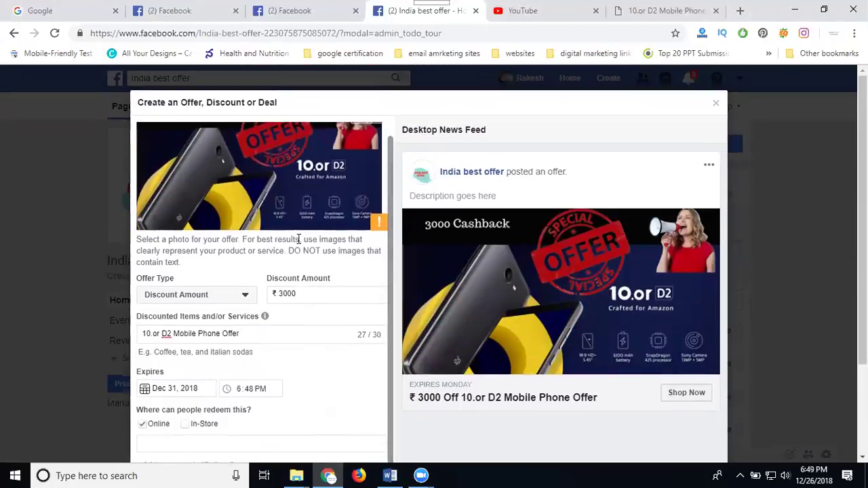
{"action": "scroll", "coordinate": [303, 224], "scroll_direction": "down", "scroll_amount": 1}
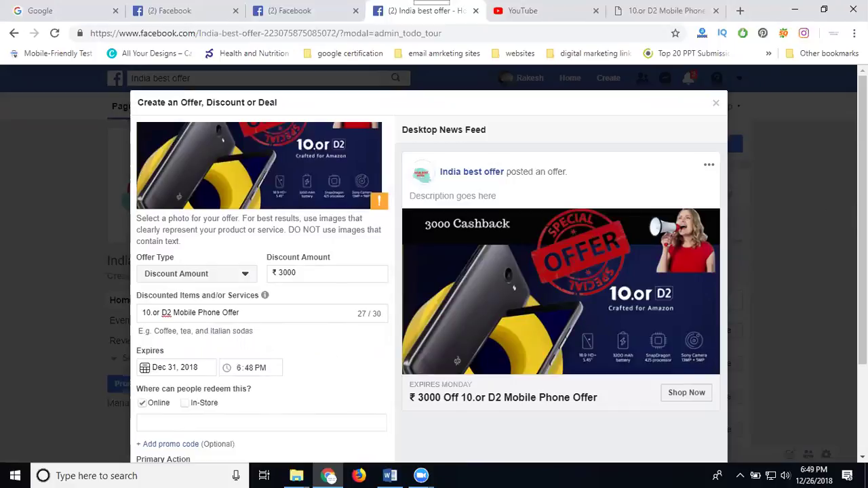
{"action": "scroll", "coordinate": [650, 371], "scroll_direction": "down", "scroll_amount": 3}
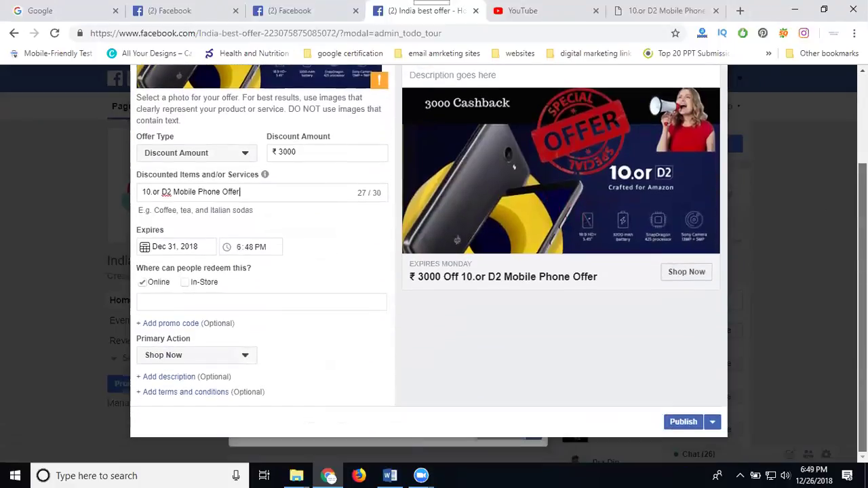
{"action": "left_click", "coordinate": [185, 380]}
{"action": "left_click", "coordinate": [182, 392]}
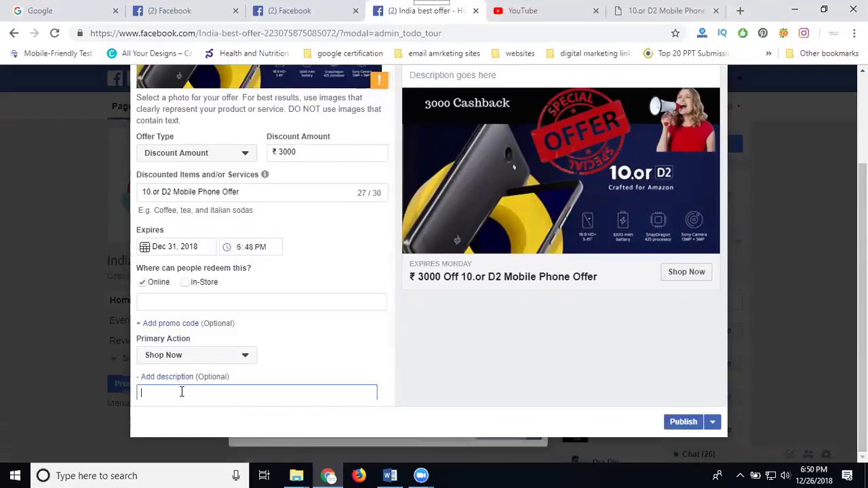
{"action": "key", "text": "ctrl+v"}
{"action": "scroll", "coordinate": [295, 245], "scroll_direction": "down", "scroll_amount": 1}
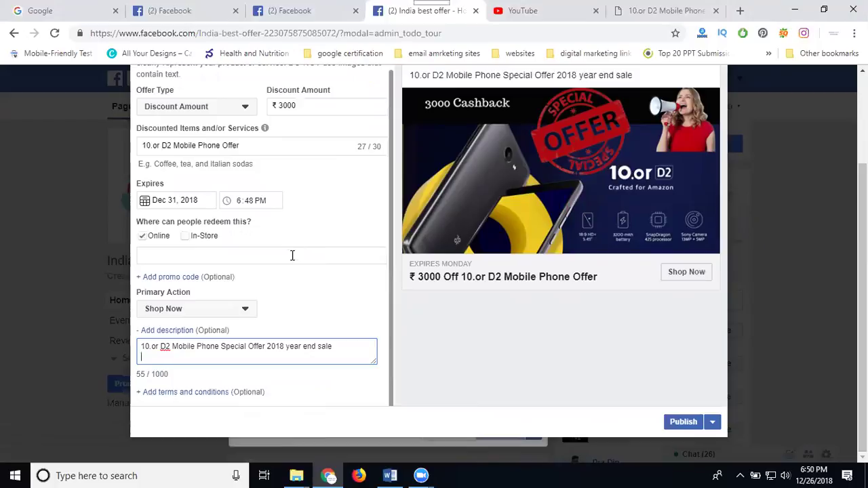
Add terms and conditions reading "no t&c" to the offer.
{"action": "left_click", "coordinate": [194, 392]}
{"action": "scroll", "coordinate": [294, 291], "scroll_direction": "down", "scroll_amount": 1}
{"action": "left_click", "coordinate": [204, 366]}
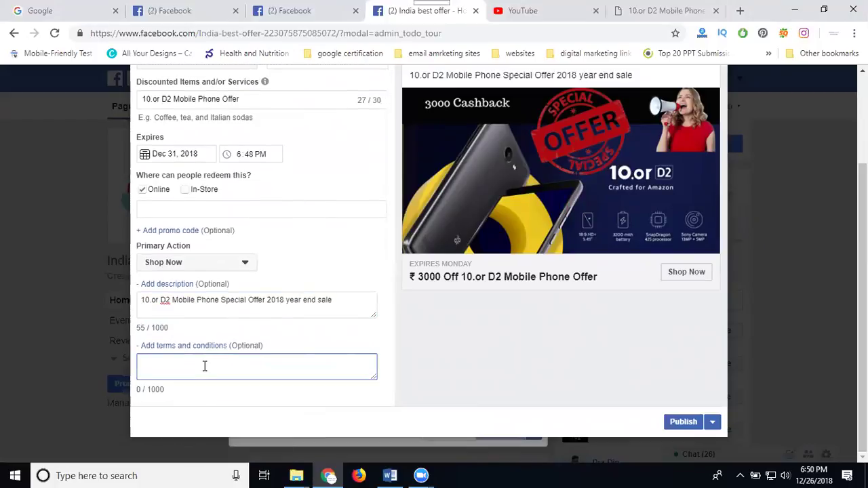
{"action": "type", "text": "no t&c"}
Enter the 10.or D2 article's web address as the online redemption link and publish the offer.
{"action": "scroll", "coordinate": [246, 339], "scroll_direction": "up", "scroll_amount": 2}
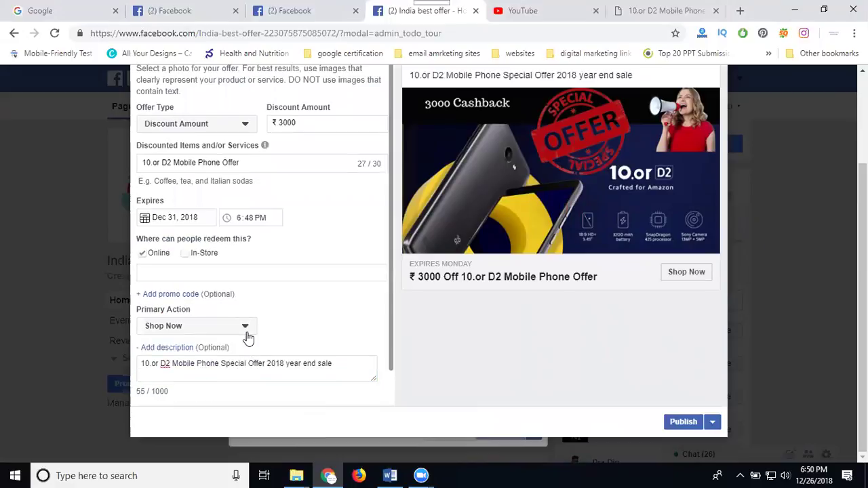
{"action": "left_click", "coordinate": [672, 11]}
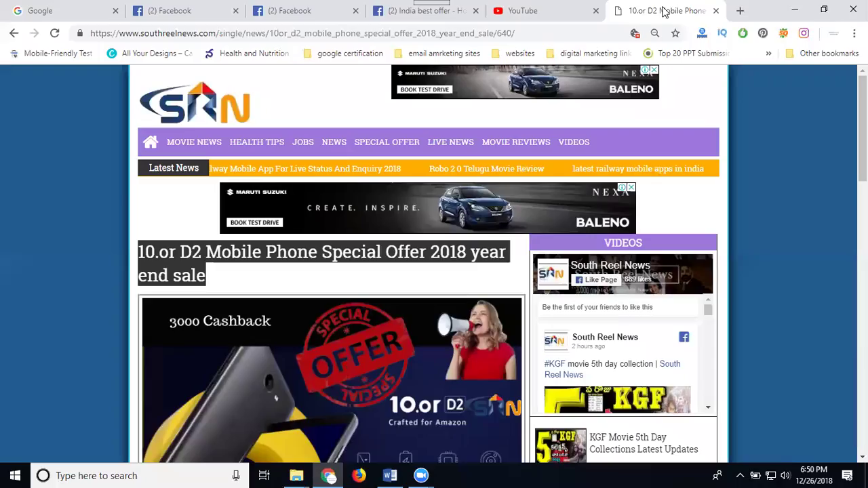
{"action": "left_click", "coordinate": [428, 33]}
{"action": "left_click_drag", "start_coordinate": [428, 32], "coordinate": [205, 276]}
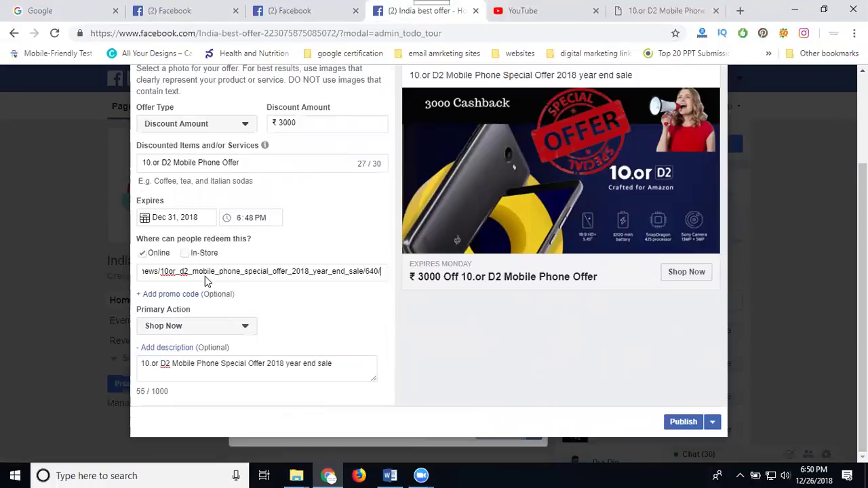
{"action": "left_click", "coordinate": [682, 424]}
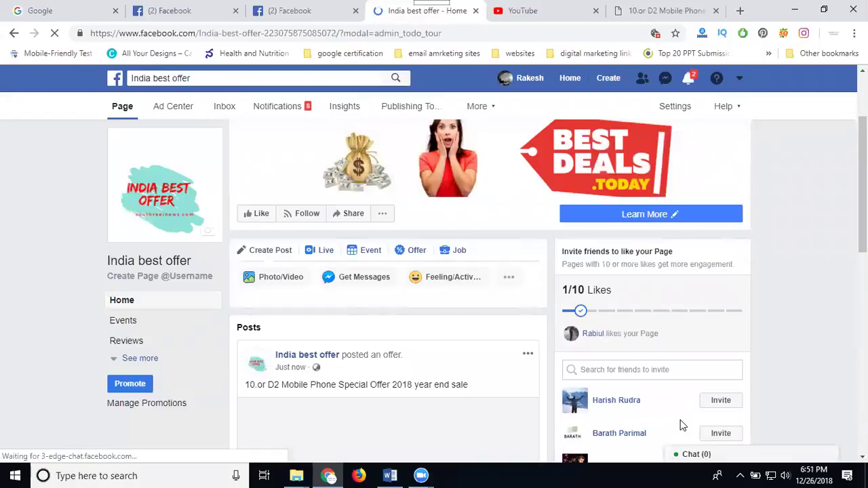
Follow the published offer's Shop Now link to the article and open the phone's Amazon product page from its image.
{"action": "scroll", "coordinate": [513, 352], "scroll_direction": "down", "scroll_amount": 5}
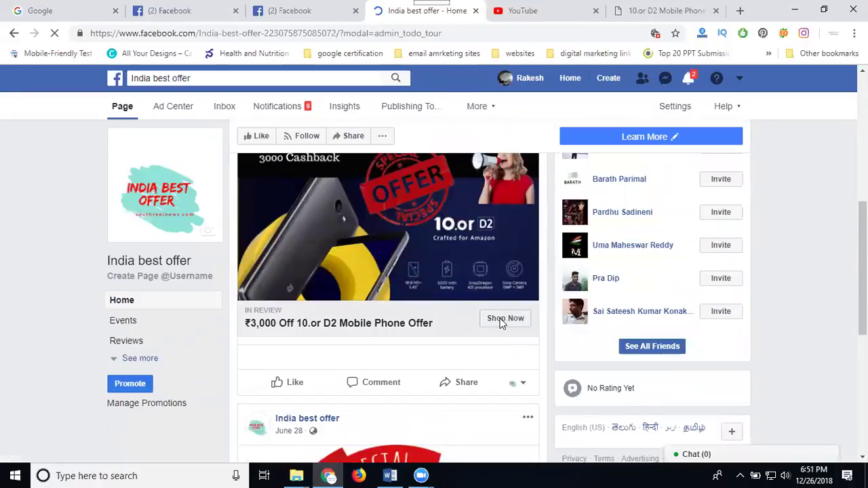
{"action": "left_click", "coordinate": [502, 320]}
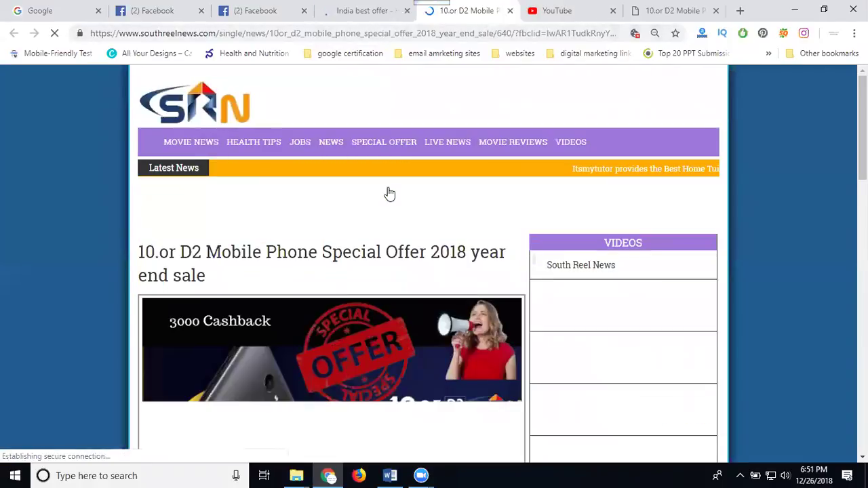
{"action": "scroll", "coordinate": [390, 194], "scroll_direction": "down", "scroll_amount": 5}
{"action": "scroll", "coordinate": [389, 194], "scroll_direction": "down", "scroll_amount": 5}
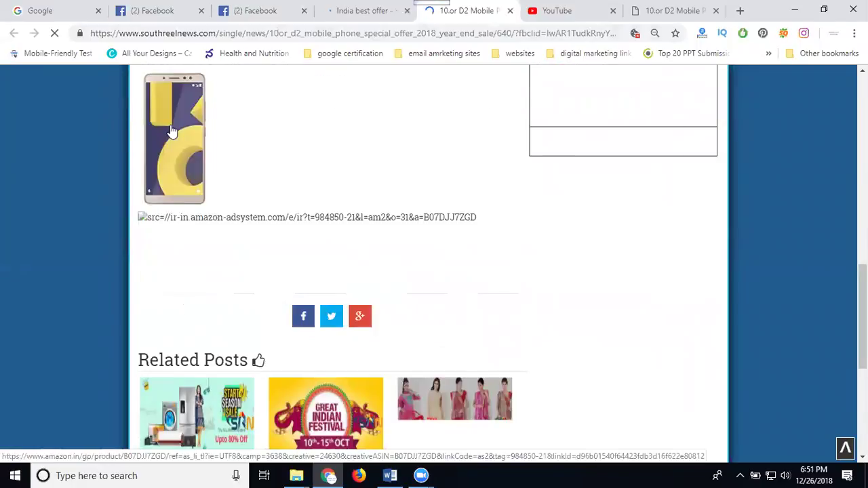
{"action": "scroll", "coordinate": [172, 132], "scroll_direction": "down", "scroll_amount": 1}
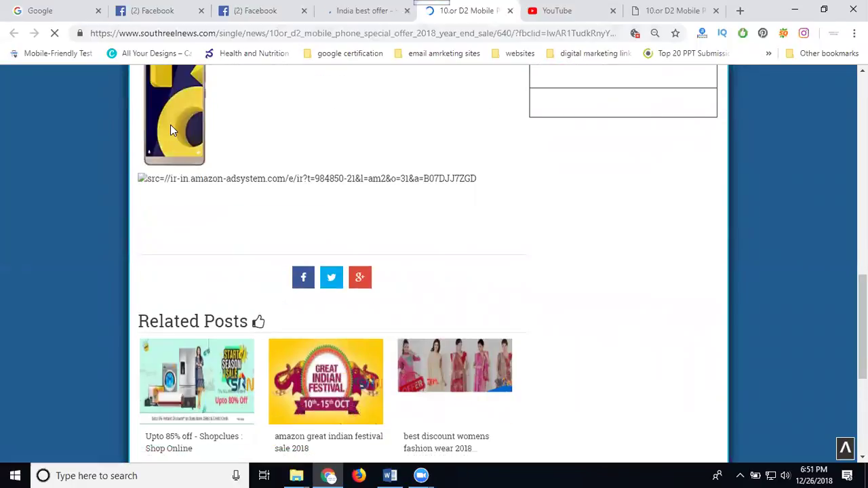
{"action": "left_click", "coordinate": [172, 131]}
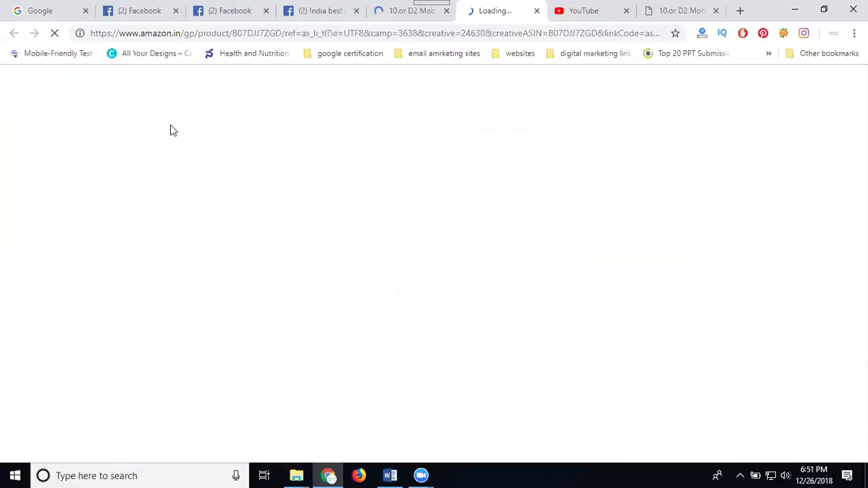